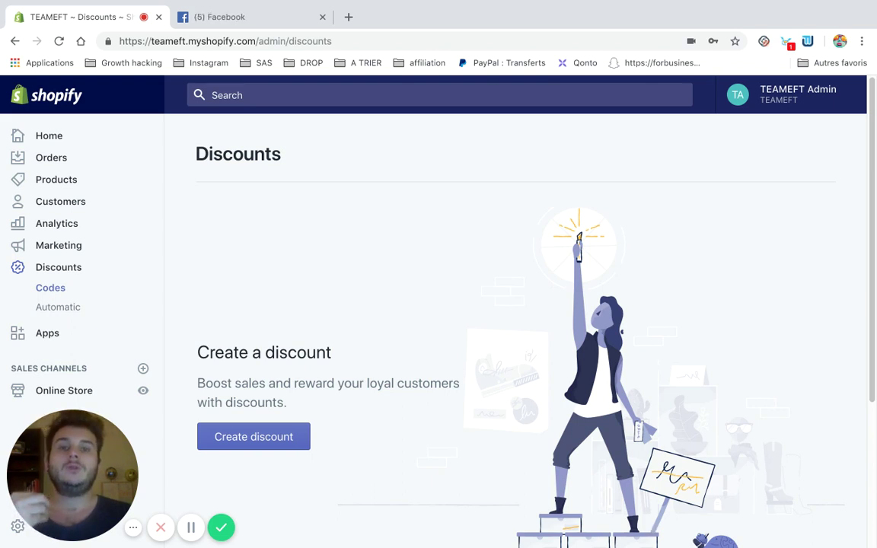
Open the Shopify admin's Home page and look over its store setup tasks.
drag(93, 481, 716, 474)
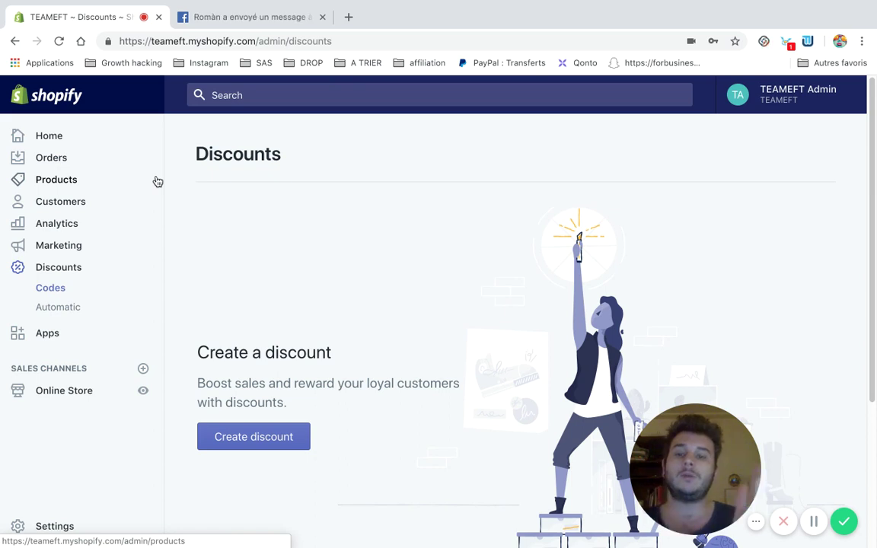
click(48, 139)
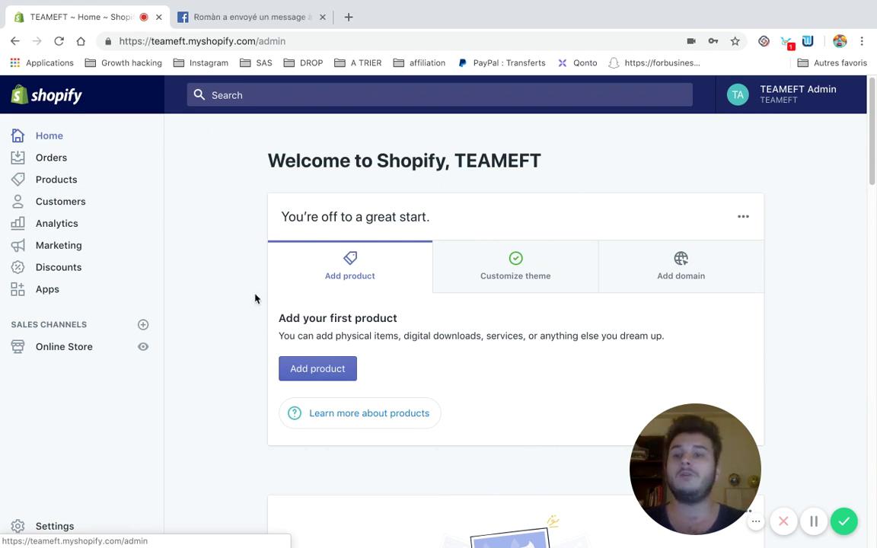
scroll(438, 415, down, 3)
scroll(439, 415, up, 3)
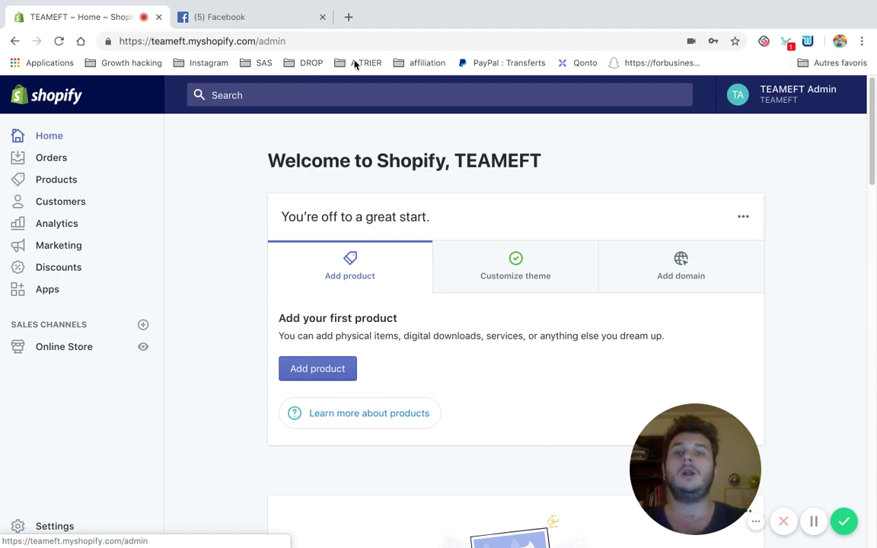
Search Google for "cdiscount" in a new tab and open the Cdiscount.com website.
click(349, 17)
text(cs)
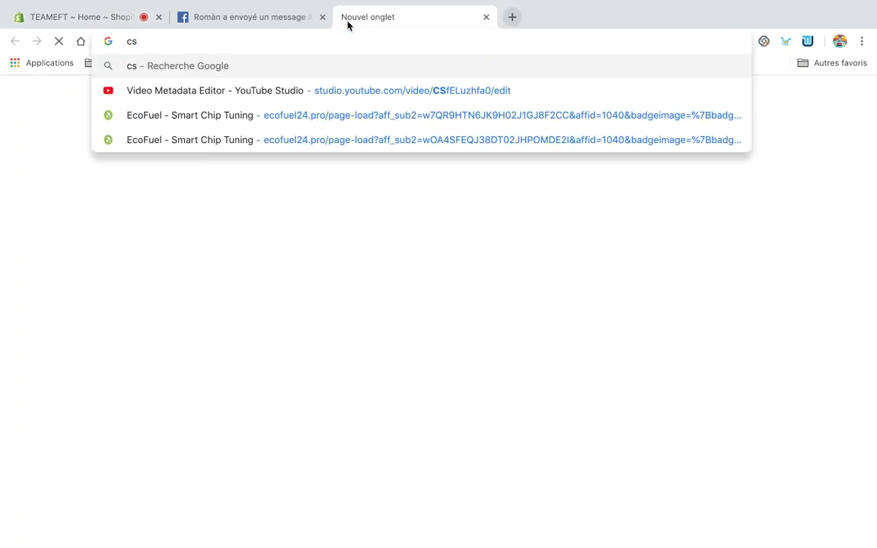
key(BackSpace)
text(discount)
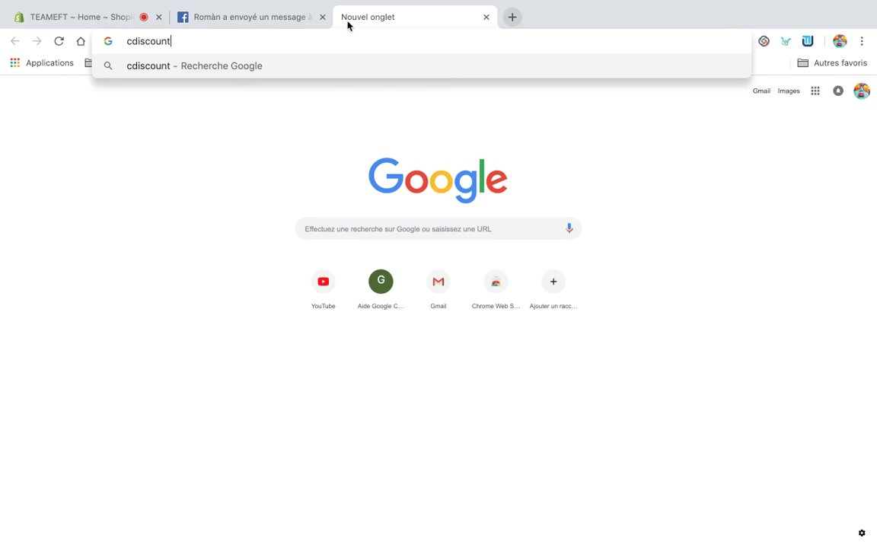
key(Return)
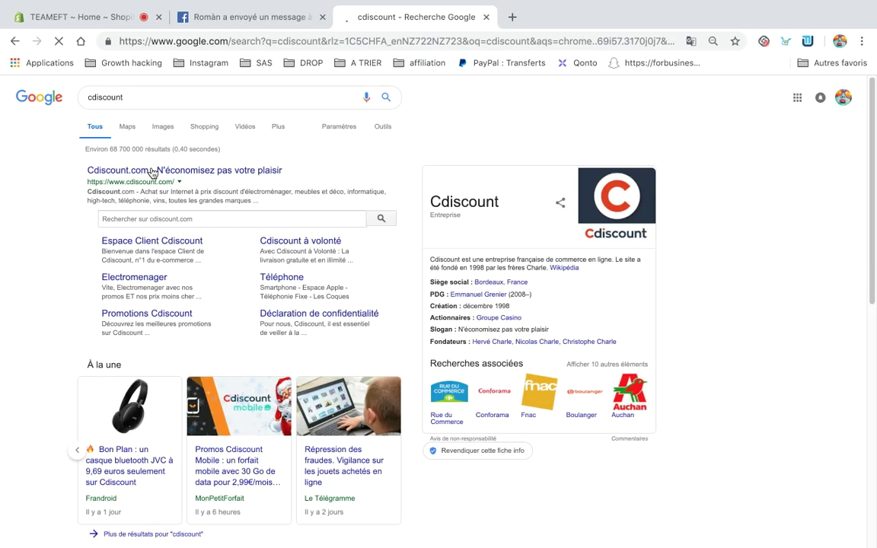
click(151, 172)
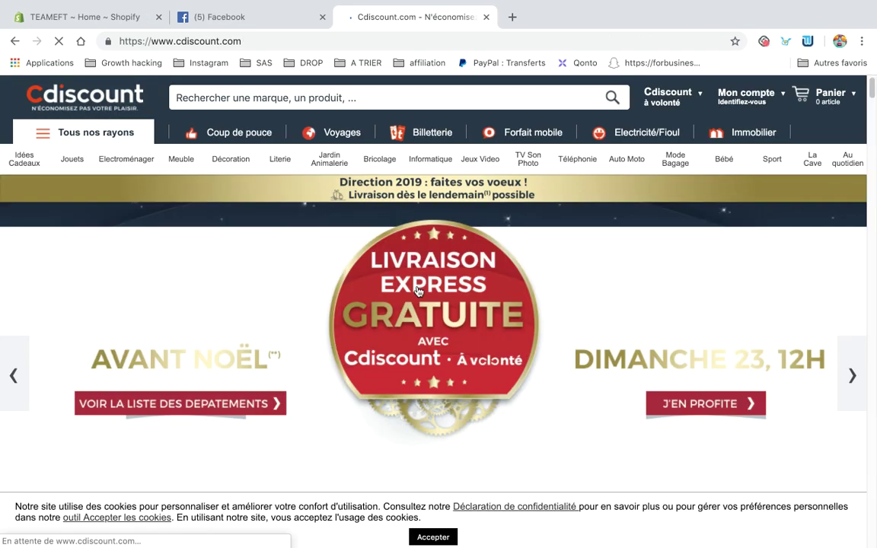
Examine the Cdiscount homepage, including its promotional banners, suggested products and Noël à volonté offers.
scroll(417, 290, down, 5)
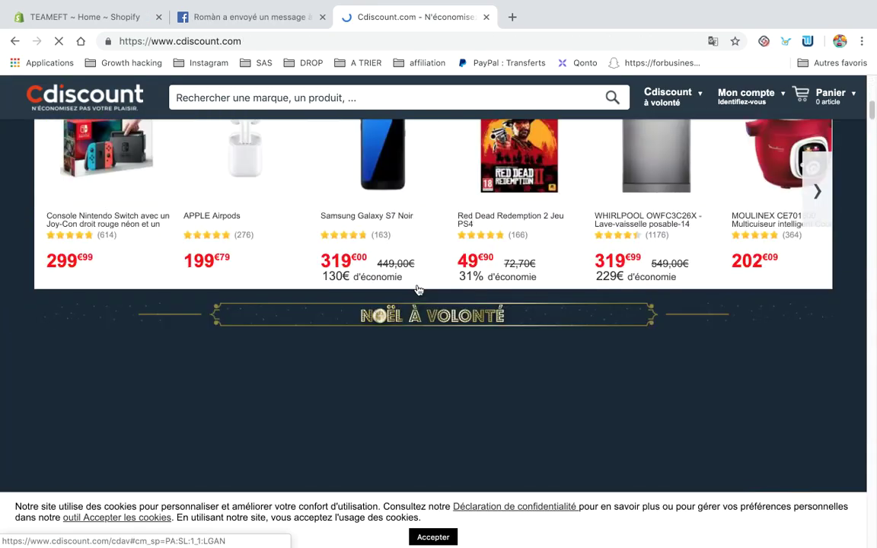
scroll(417, 290, down, 10)
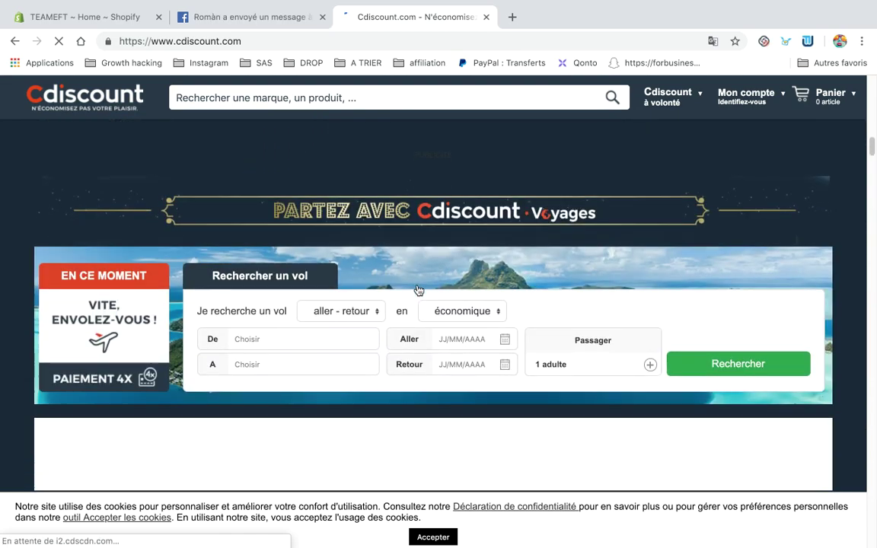
scroll(417, 290, down, 5)
scroll(417, 290, up, 15)
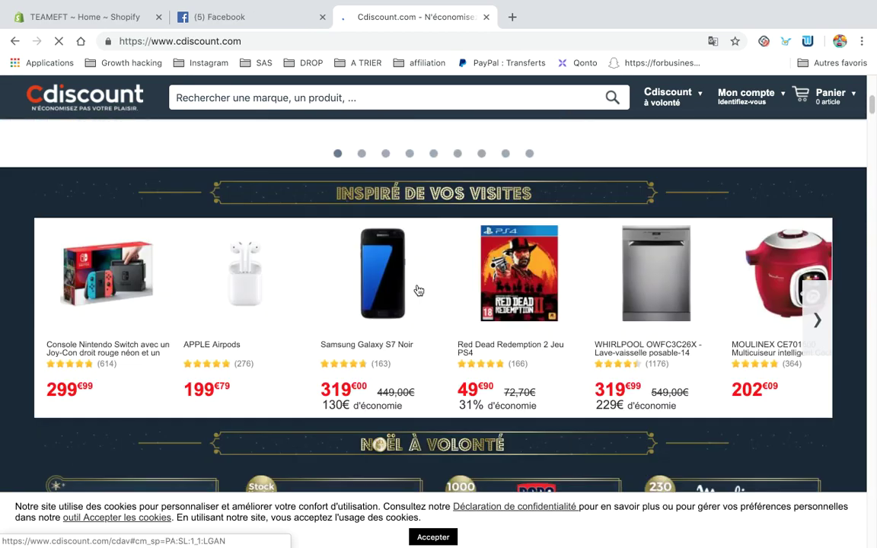
scroll(417, 290, up, 10)
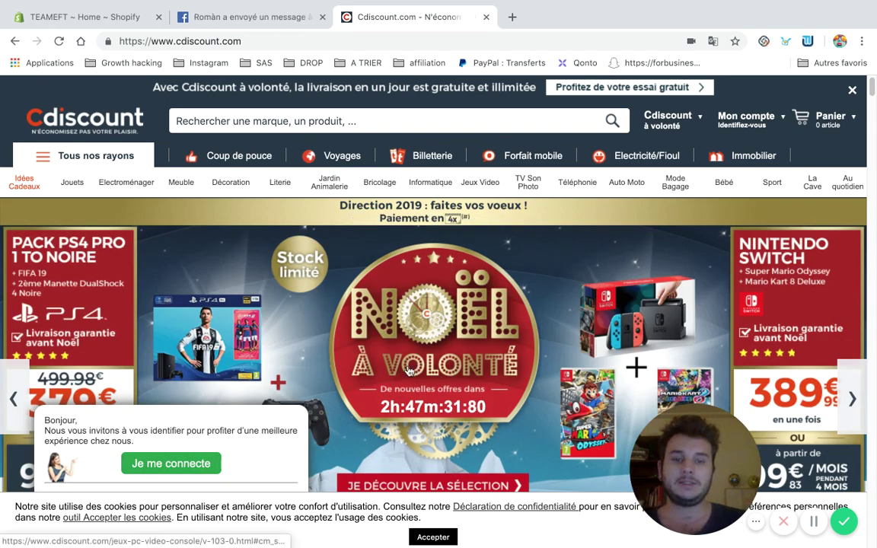
scroll(408, 371, down, 3)
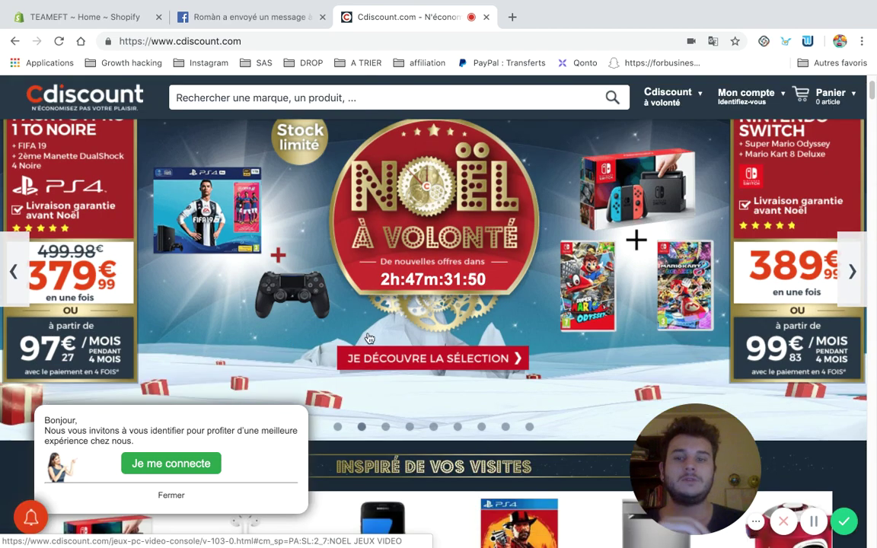
scroll(369, 338, down, 1)
click(197, 344)
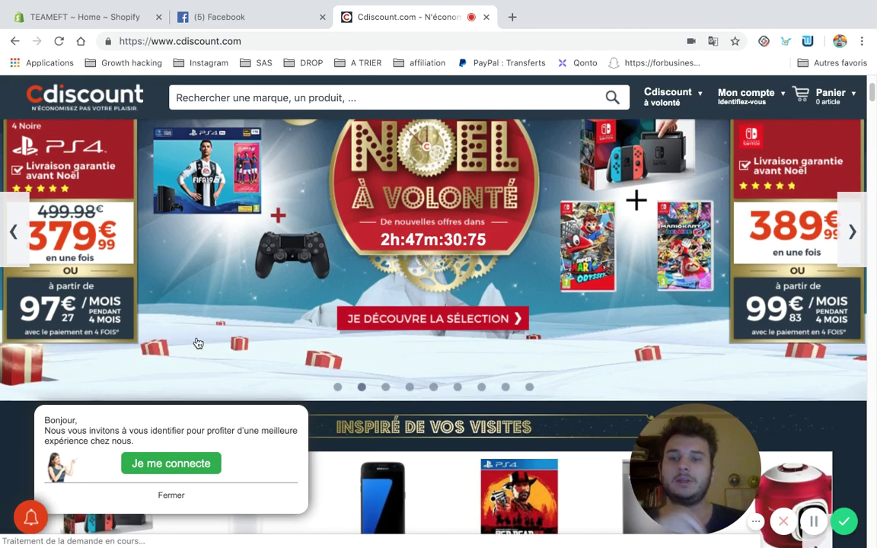
scroll(198, 343, down, 10)
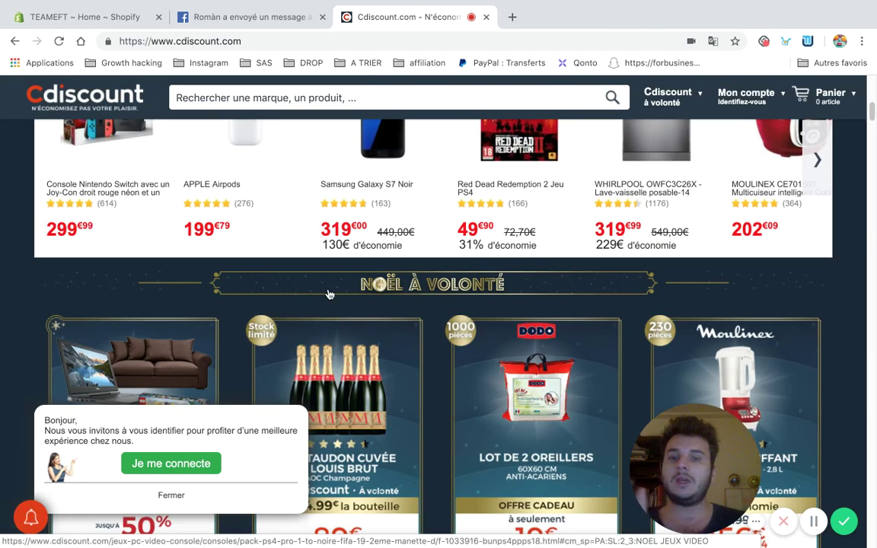
scroll(345, 294, down, 5)
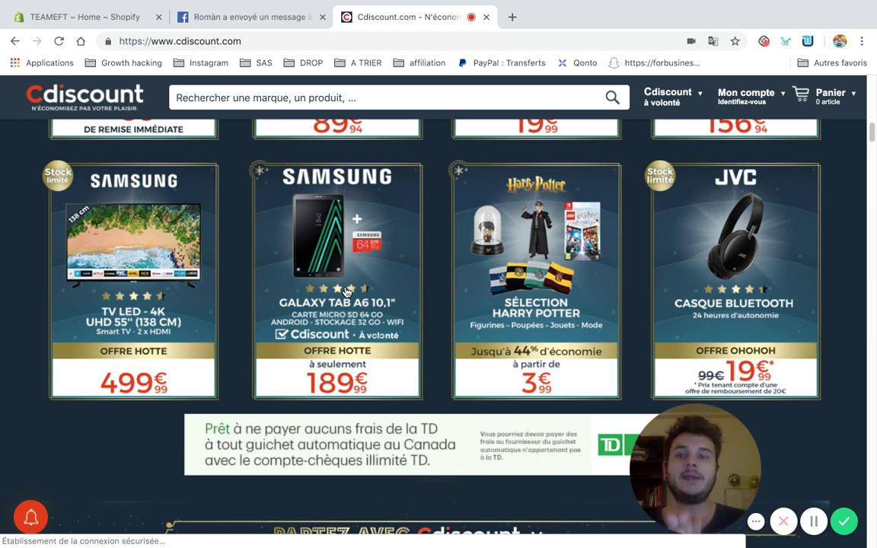
Return to the Shopify admin and view the Orders, Products and Customers sections one after another.
click(219, 23)
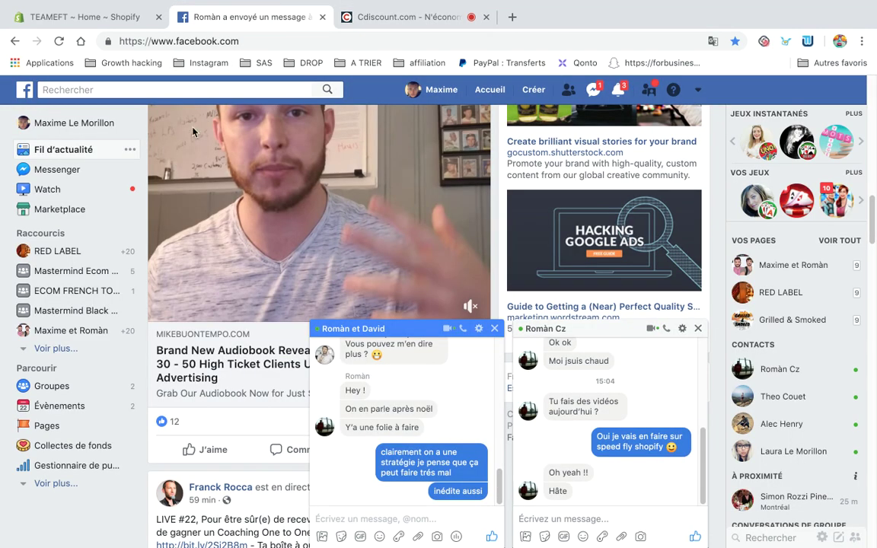
click(107, 19)
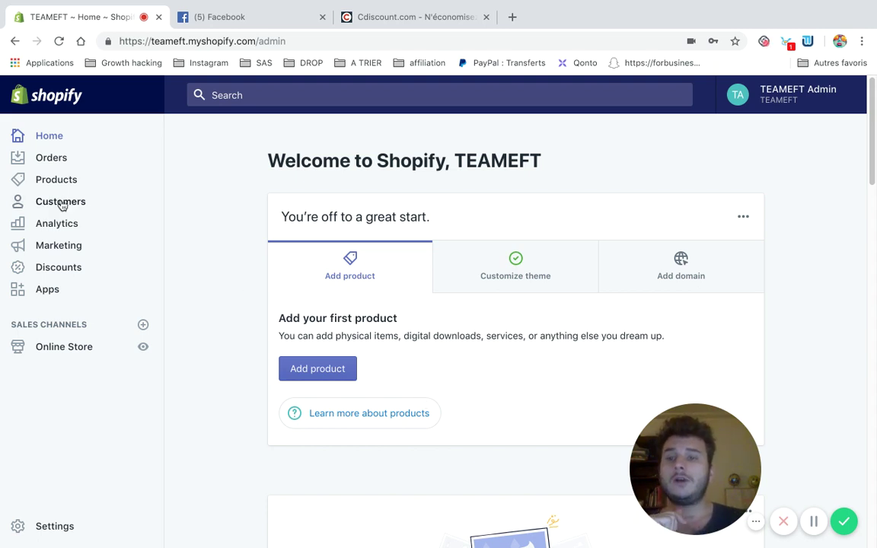
click(46, 159)
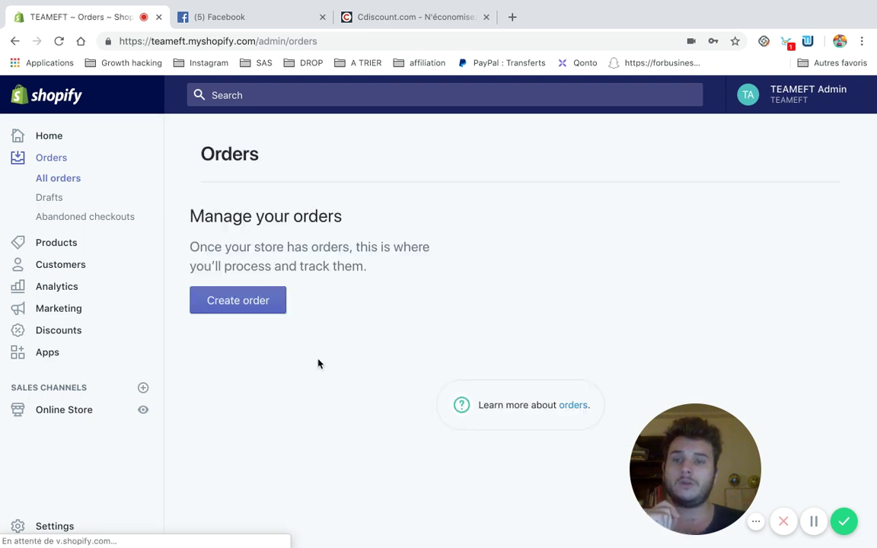
click(51, 245)
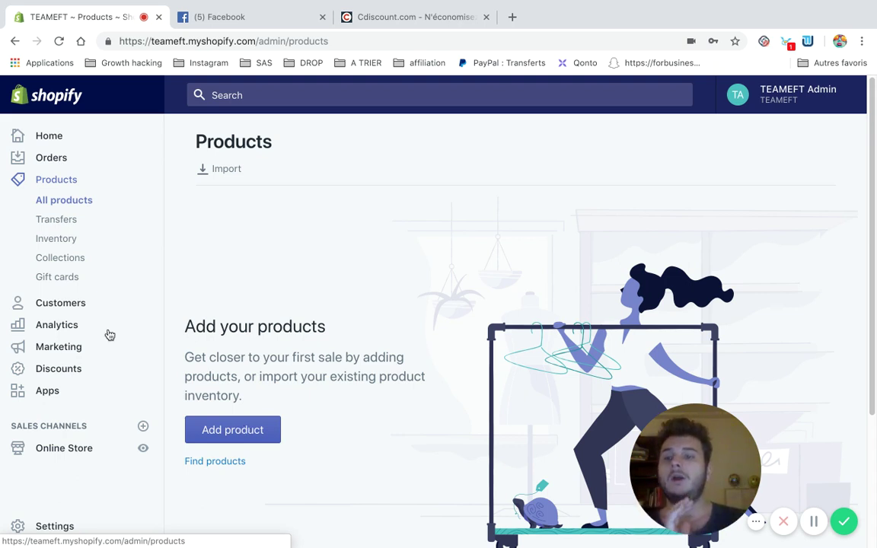
click(76, 306)
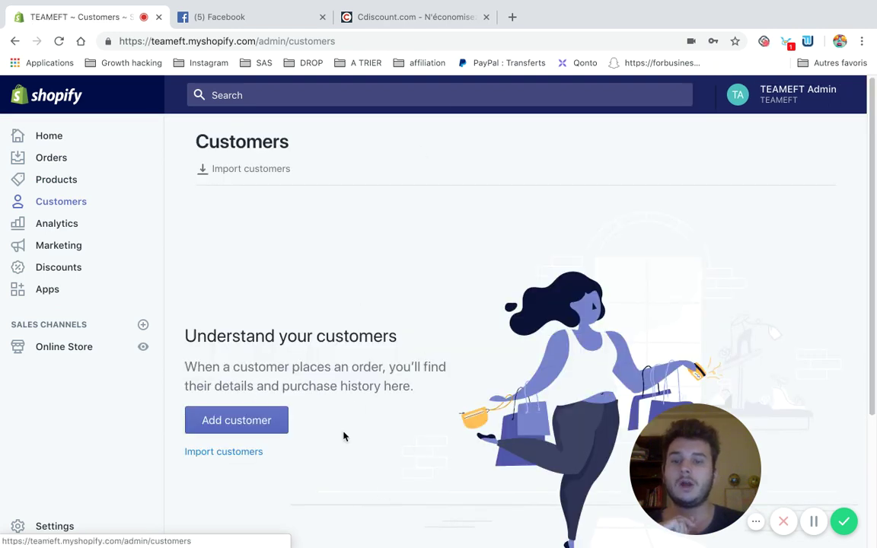
scroll(342, 434, down, 3)
scroll(343, 434, up, 3)
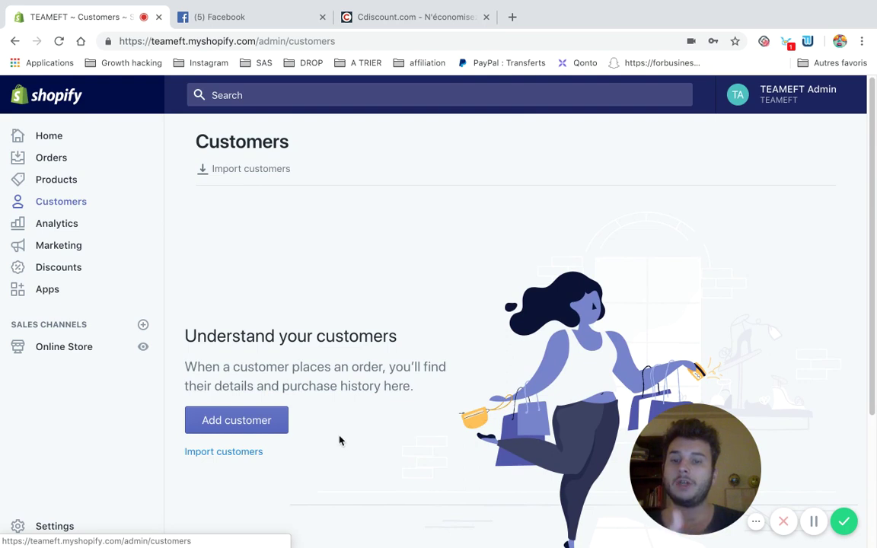
Open the Analytics overview dashboard and examine its sales, sessions, conversion funnel, traffic source and returning customer cards.
click(51, 229)
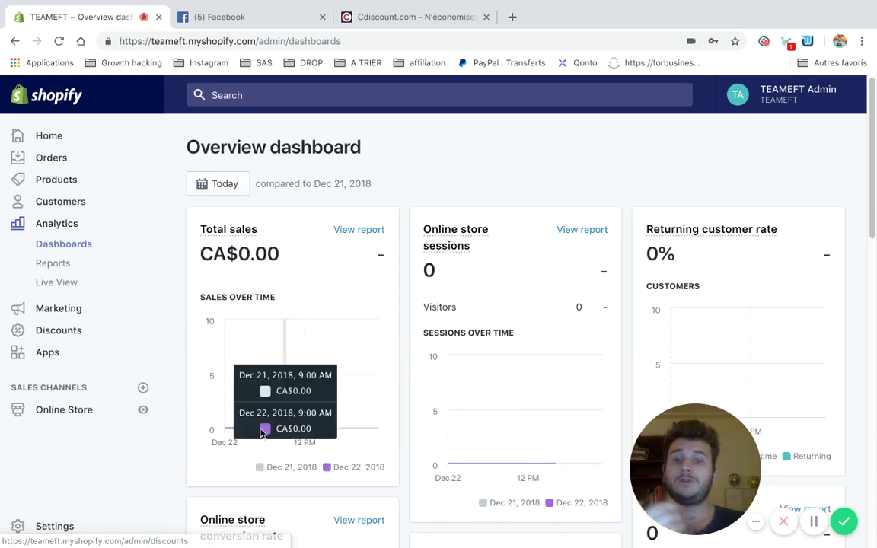
scroll(261, 433, down, 2)
scroll(261, 433, up, 2)
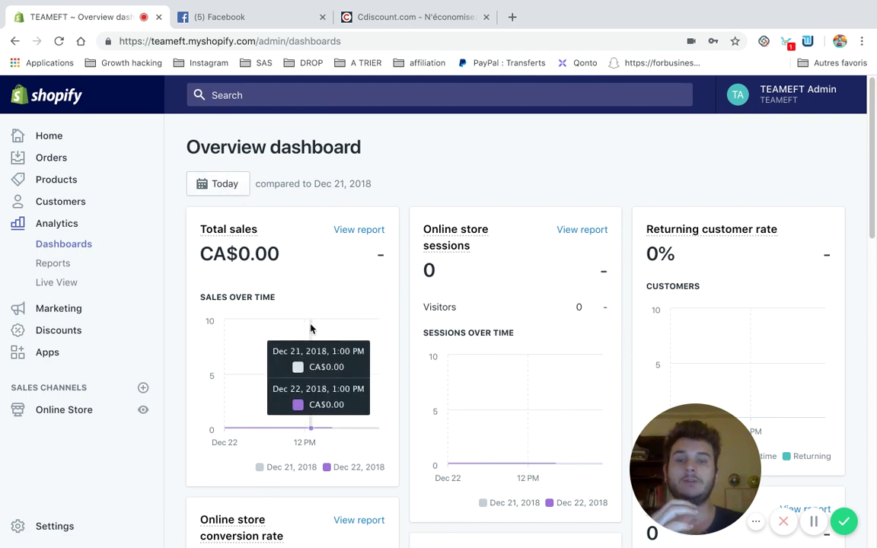
scroll(387, 333, down, 3)
scroll(363, 422, down, 1)
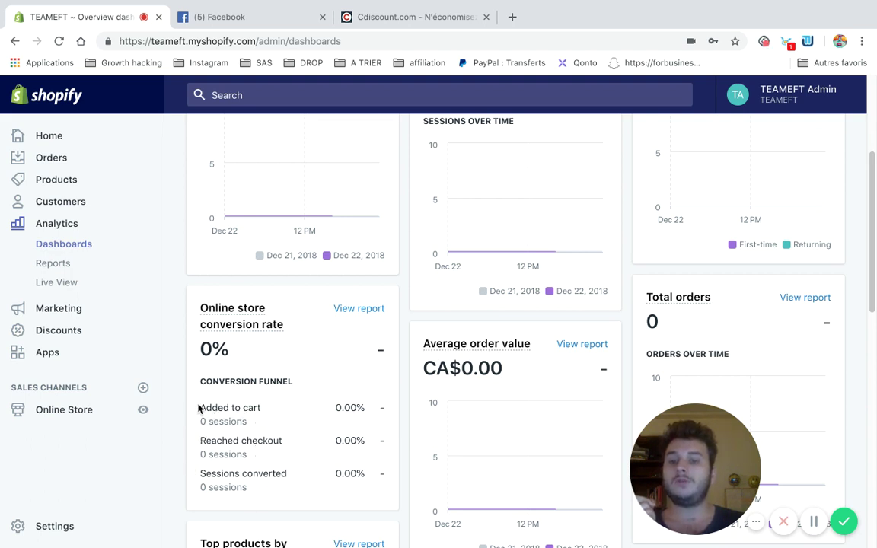
drag(200, 409, 270, 410)
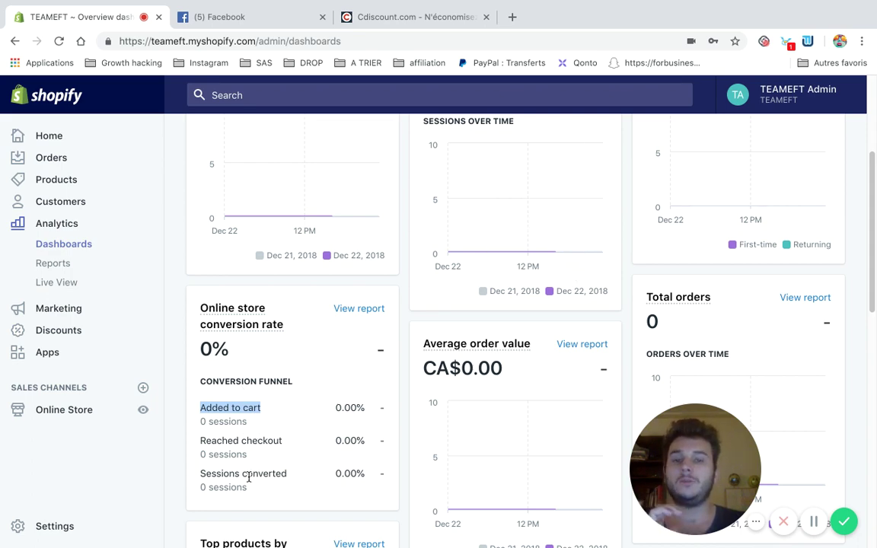
scroll(248, 478, down, 3)
scroll(381, 362, down, 2)
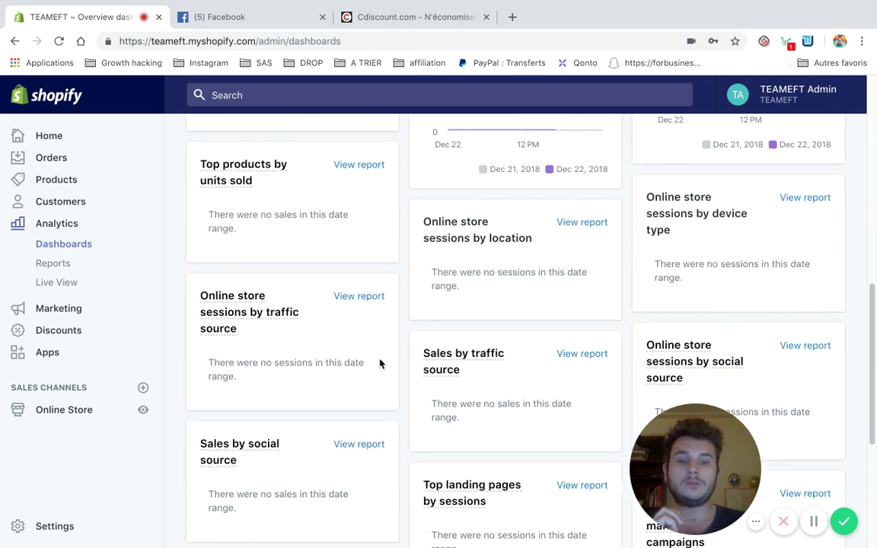
scroll(380, 364, up, 3)
scroll(510, 344, up, 1)
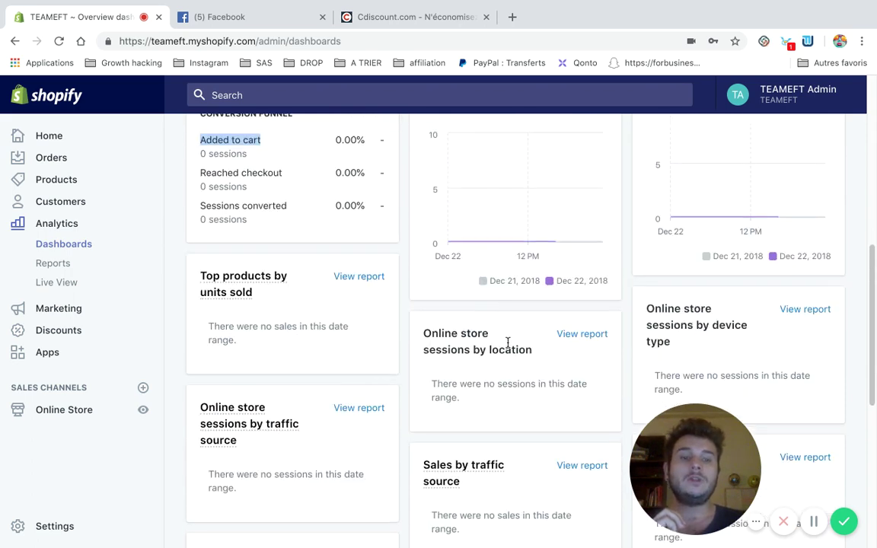
scroll(507, 344, up, 6)
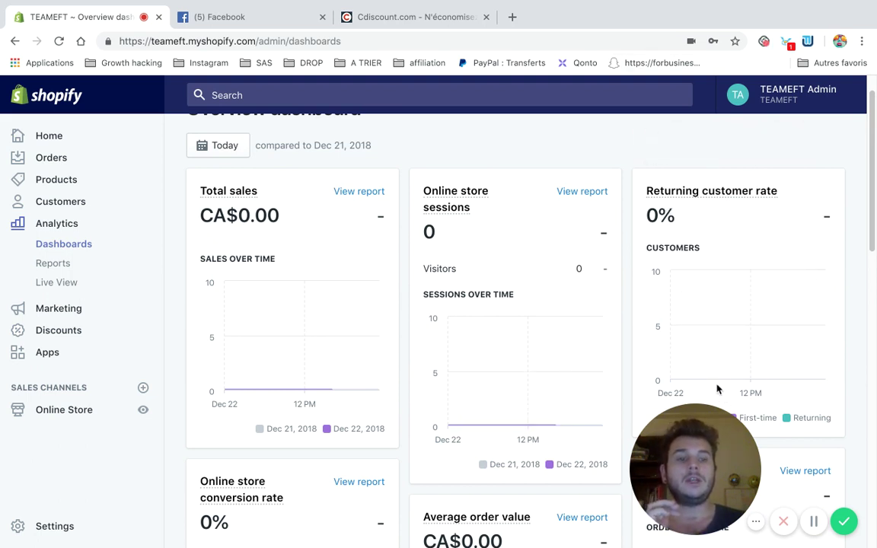
mouse_move(777, 399)
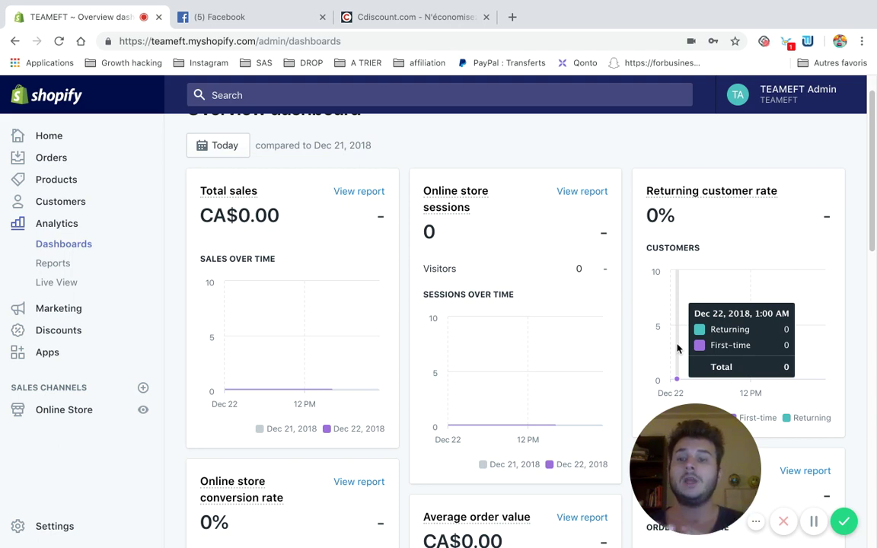
View the Marketing, Discounts and Apps sections of the store admin in turn.
click(69, 309)
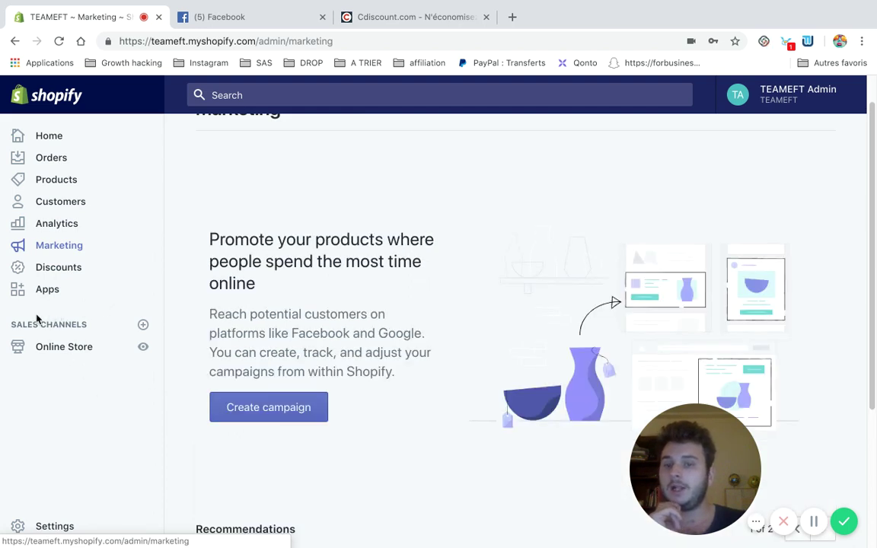
click(45, 270)
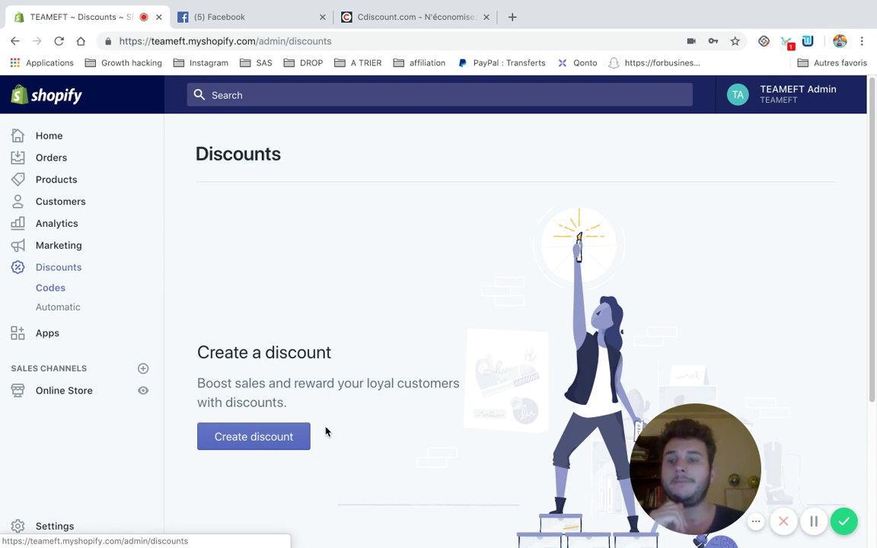
click(47, 335)
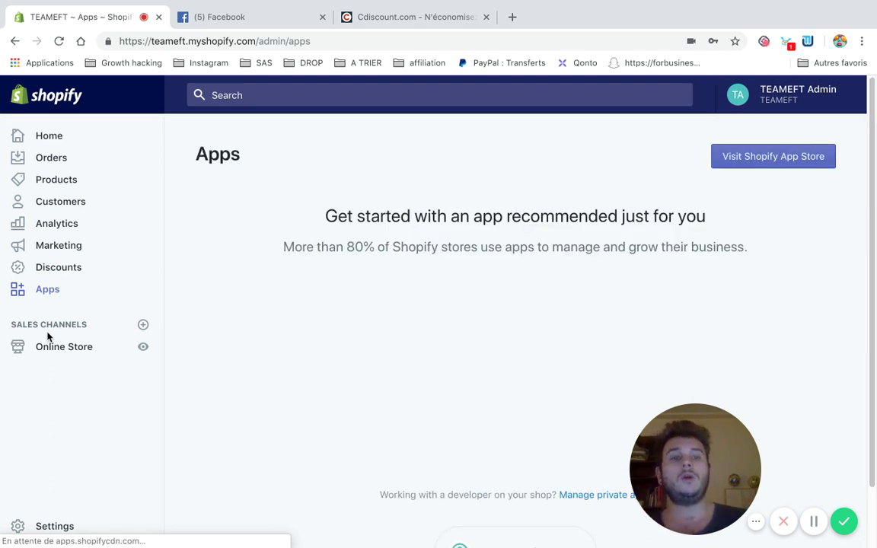
Visit the Shopify App Store from the Apps page, then return to the store admin.
click(782, 163)
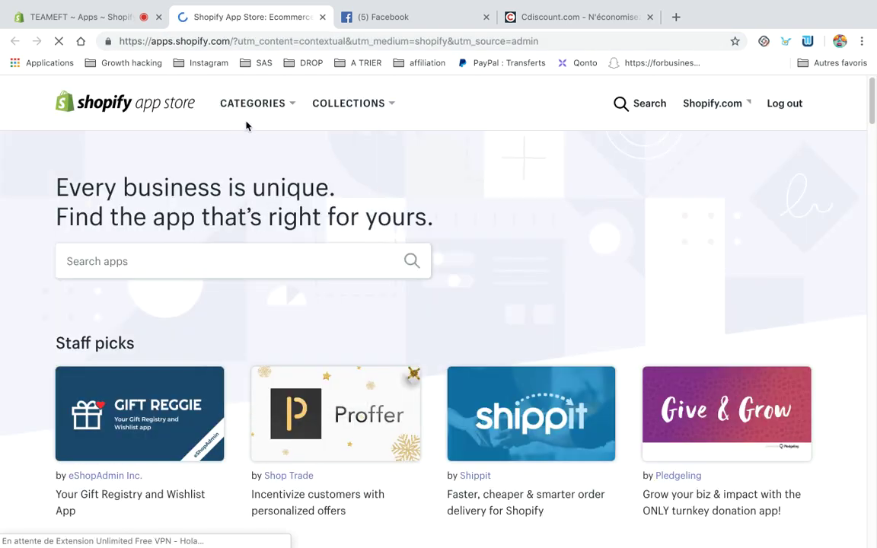
mouse_move(249, 123)
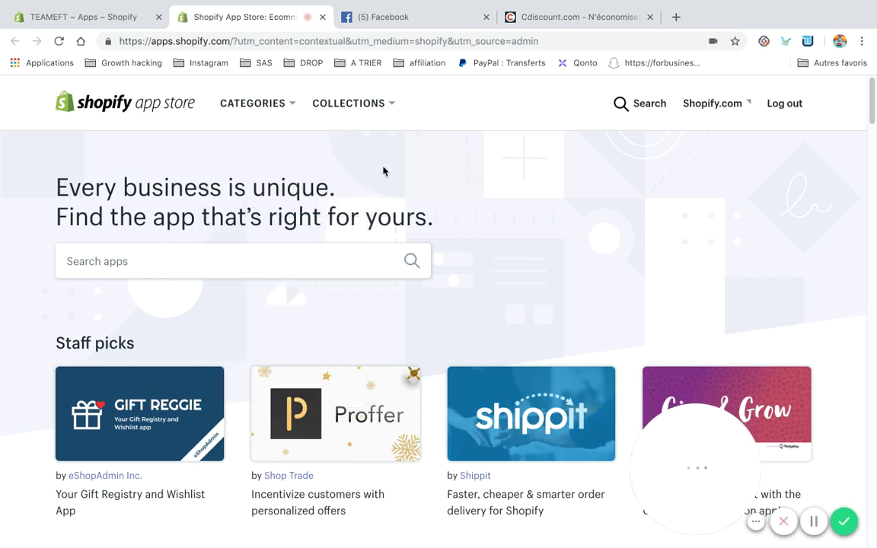
click(59, 16)
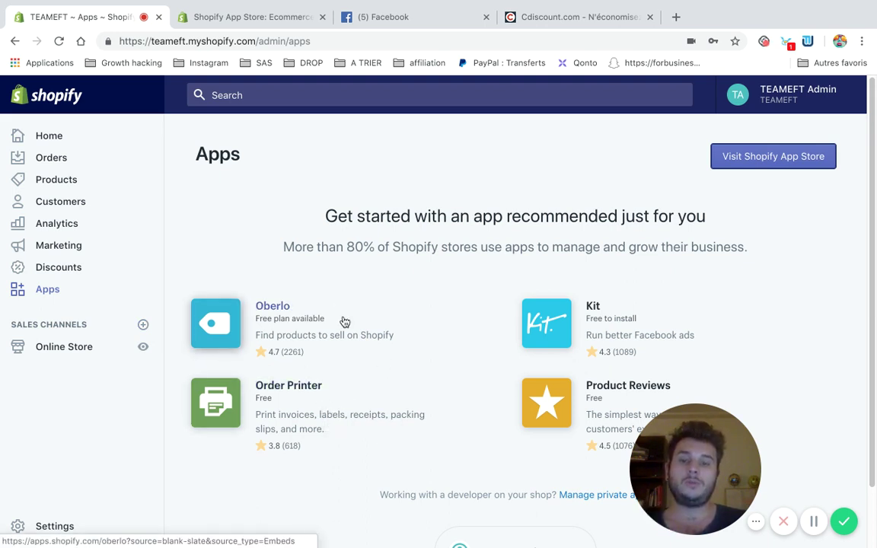
Look over the recommended apps, open the Online Store themes page and view the current theme and the other themes.
scroll(363, 354, down, 2)
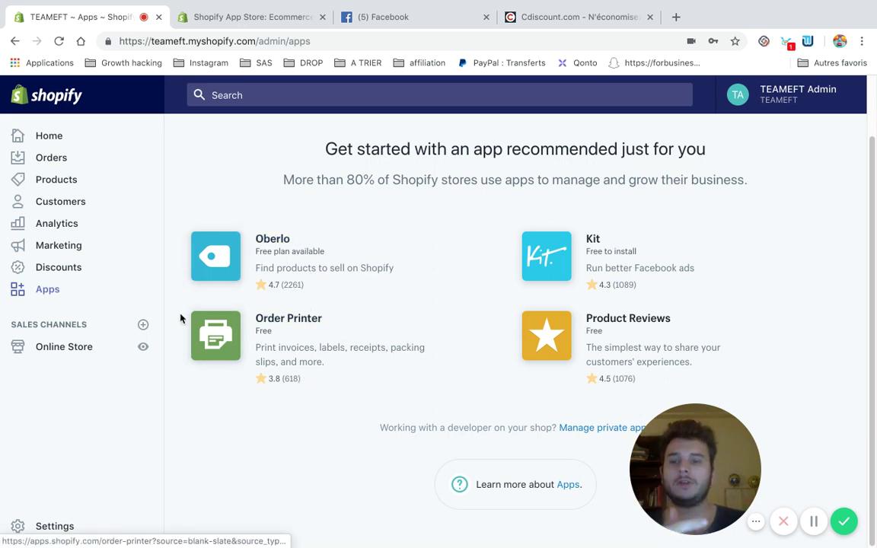
click(59, 348)
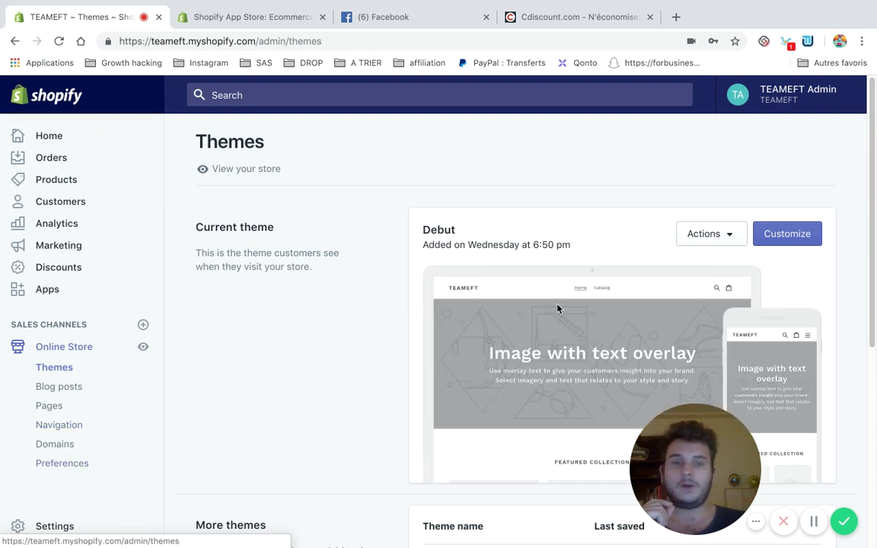
scroll(445, 258, down, 2)
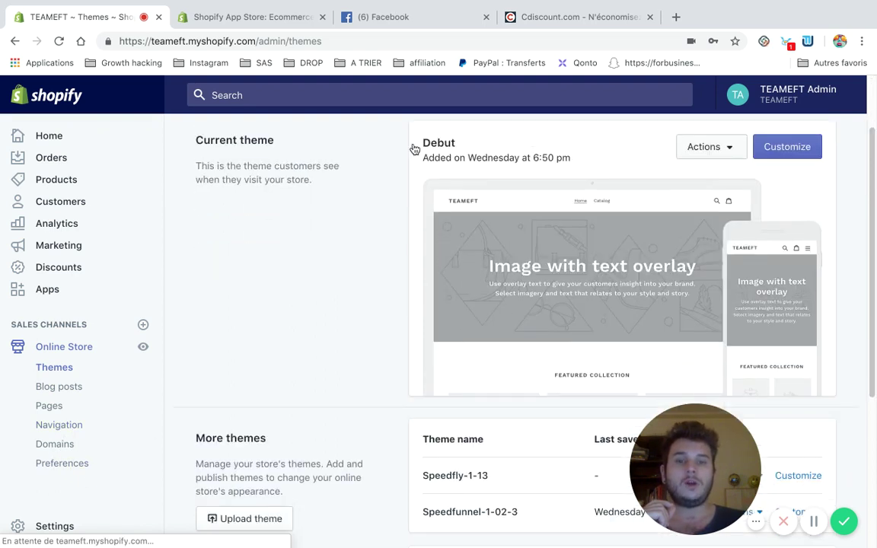
scroll(438, 251, up, 2)
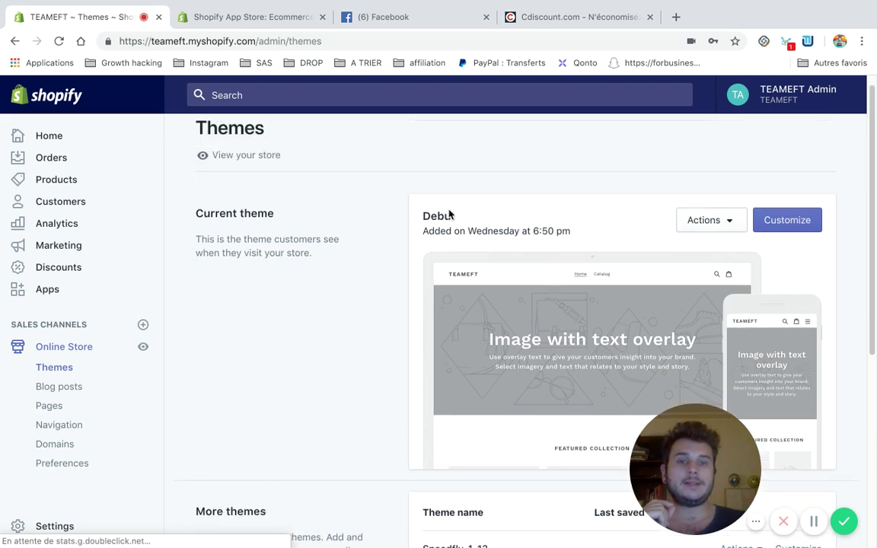
Open the Debut theme for customization, view its Header and Footer section settings and the home page preview, and return to the themes page.
click(783, 221)
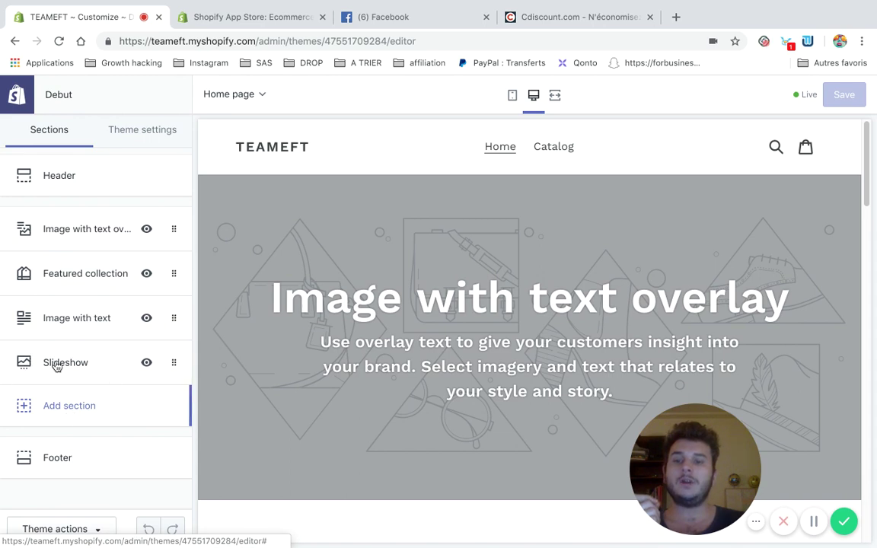
click(46, 175)
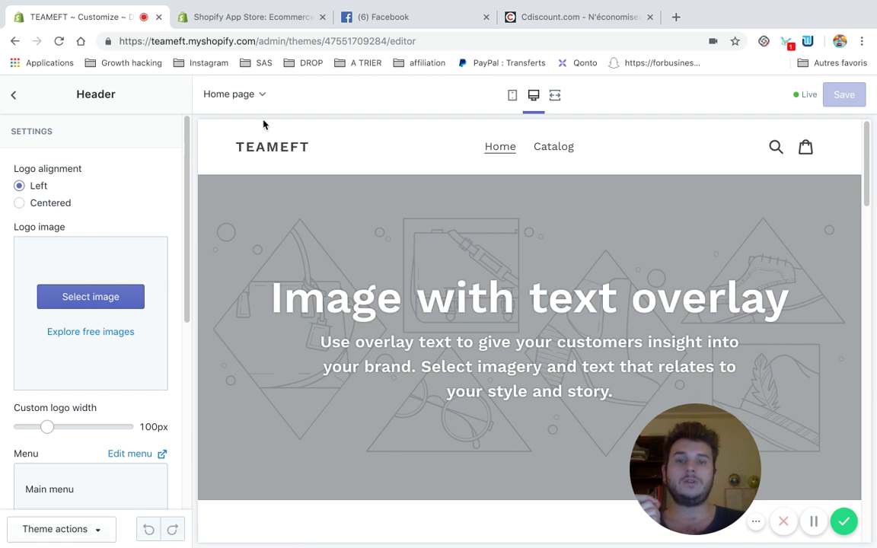
click(16, 97)
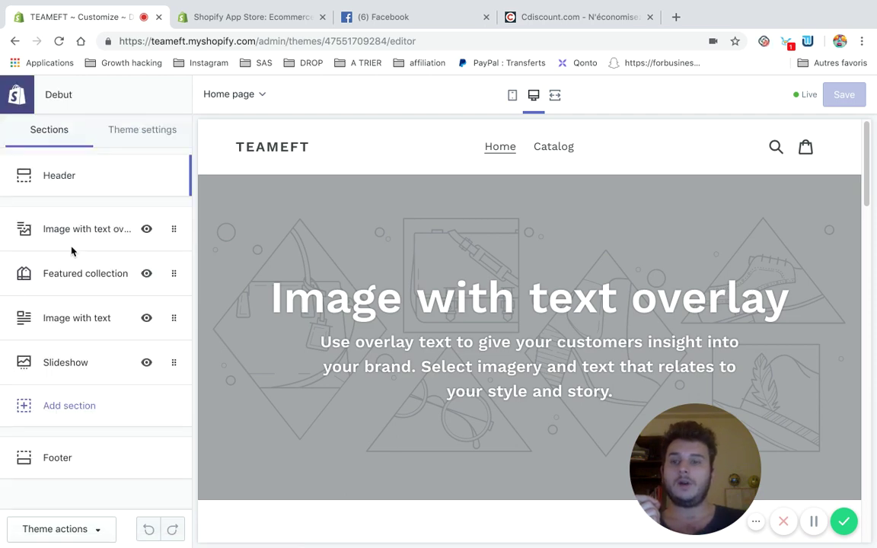
click(60, 456)
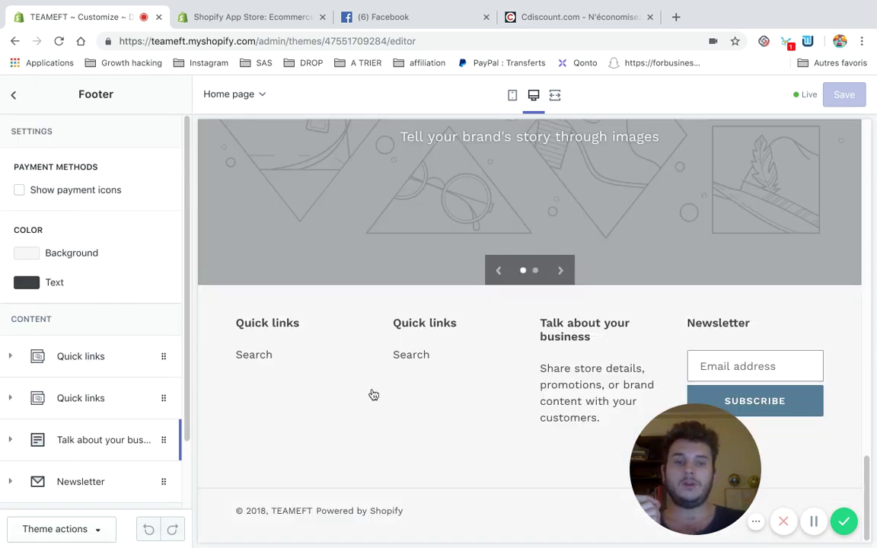
scroll(397, 336, up, 4)
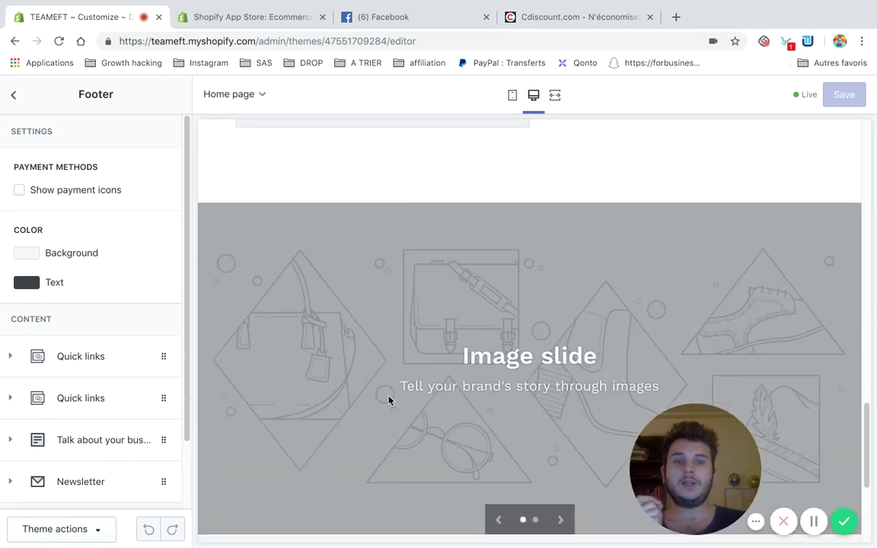
scroll(407, 317, up, 4)
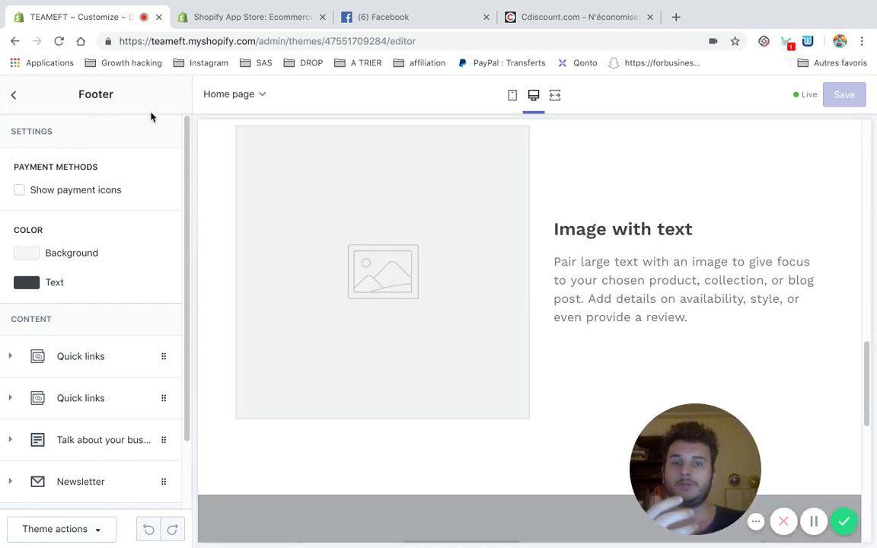
click(15, 40)
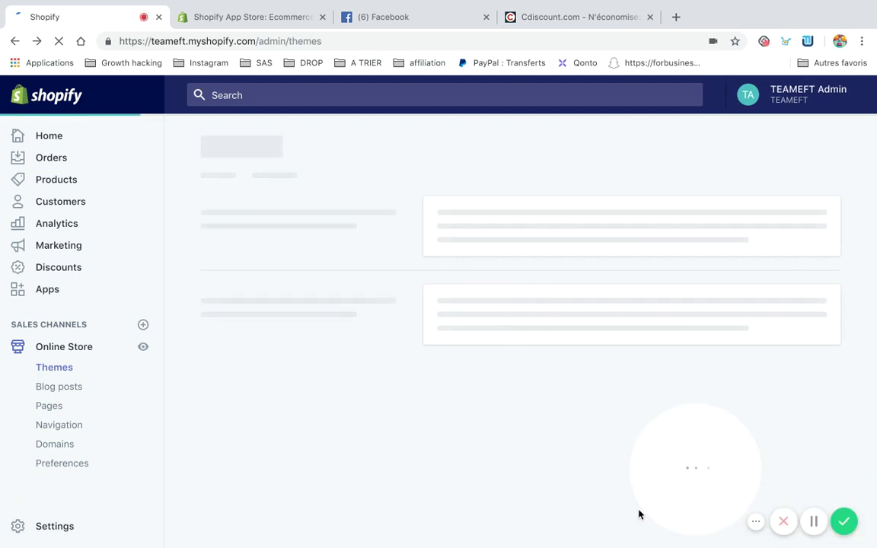
mouse_move(634, 544)
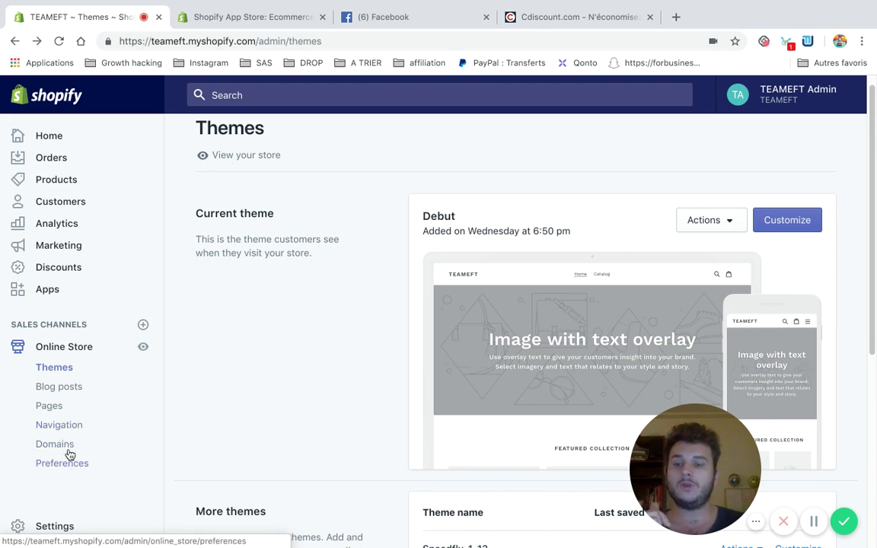
Open the online store preferences and examine the title and meta description, Google Analytics, Facebook Pixel and password protection settings.
click(51, 466)
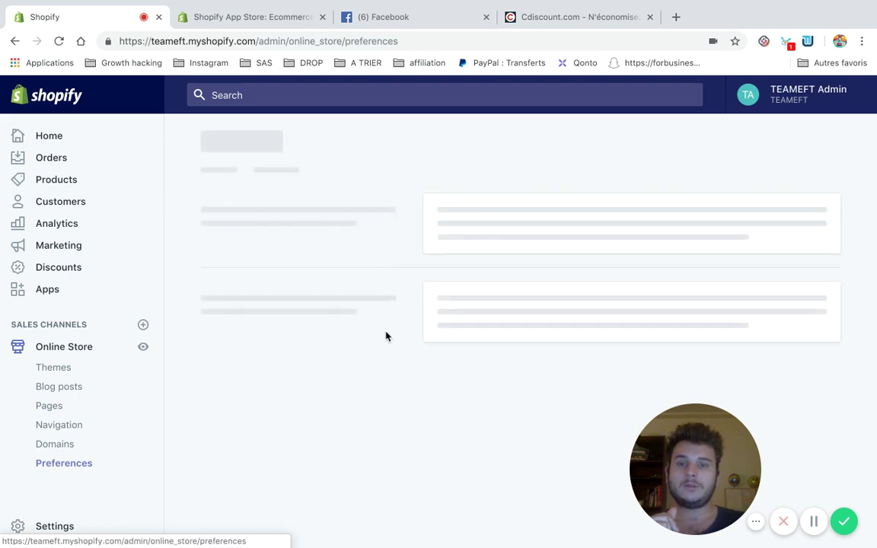
scroll(361, 388, down, 1)
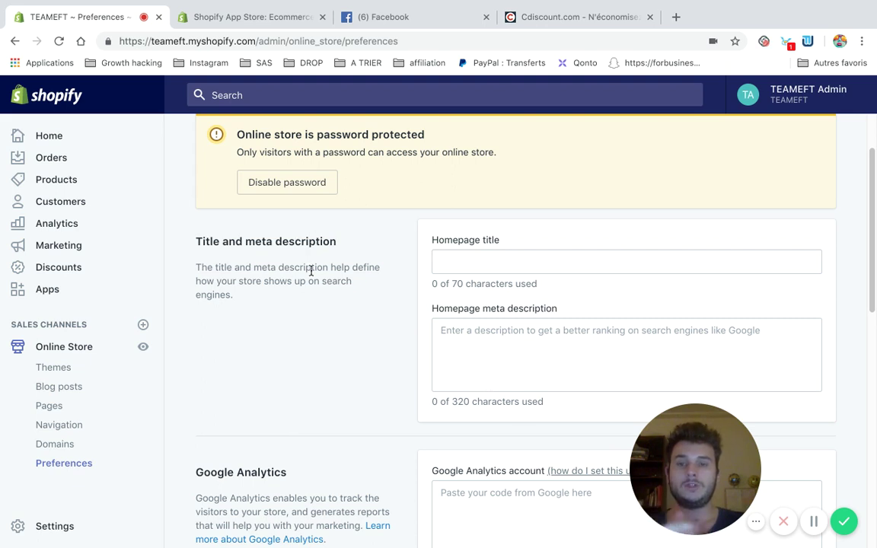
click(469, 268)
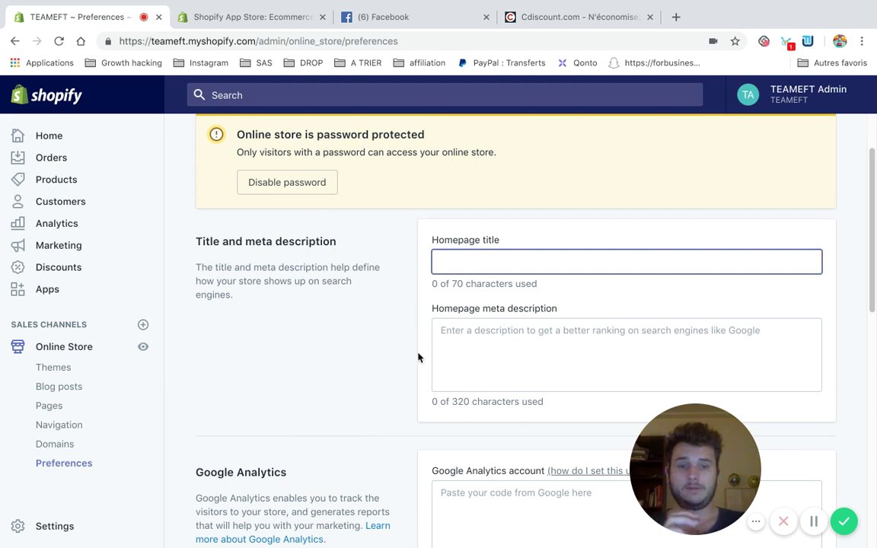
scroll(434, 343, down, 2)
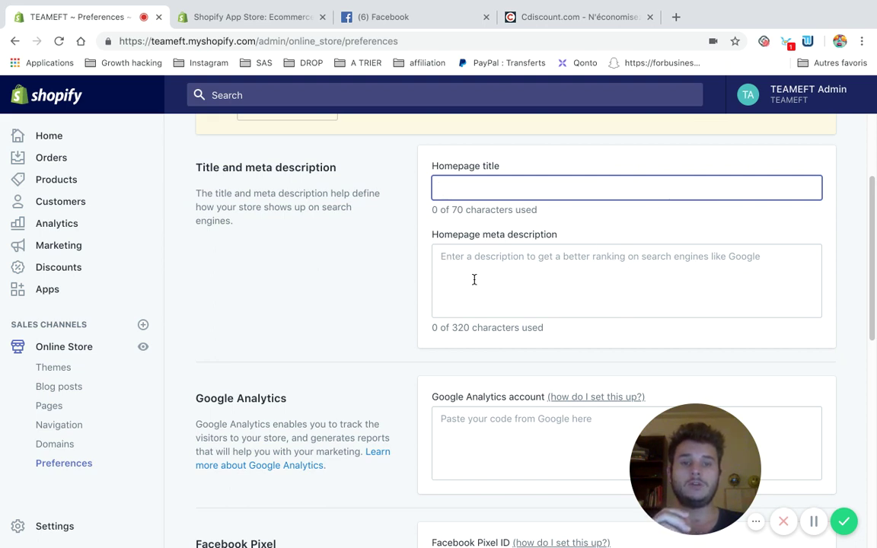
scroll(493, 351, down, 1)
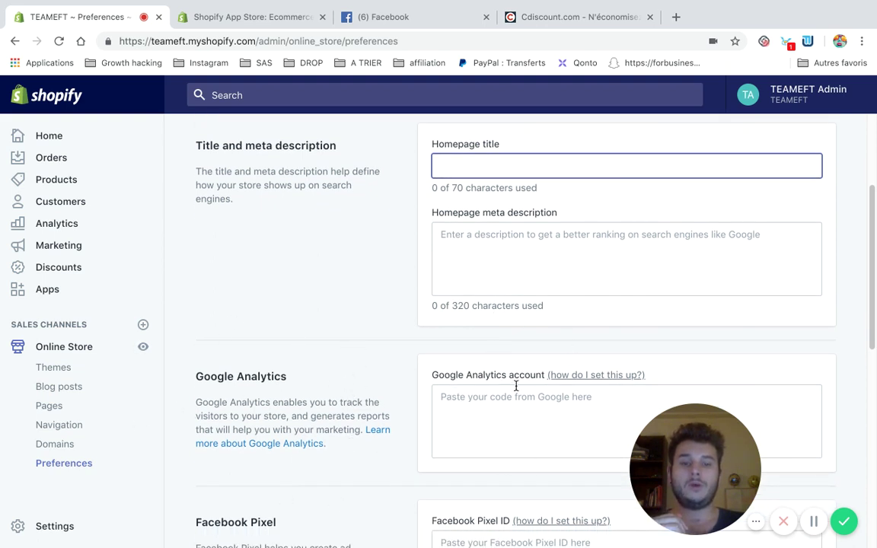
scroll(479, 469, down, 2)
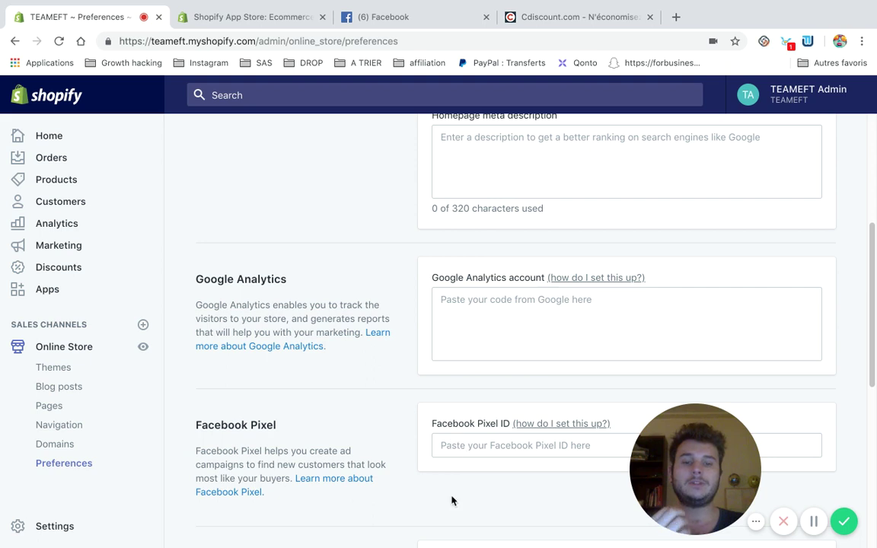
scroll(404, 469, down, 2)
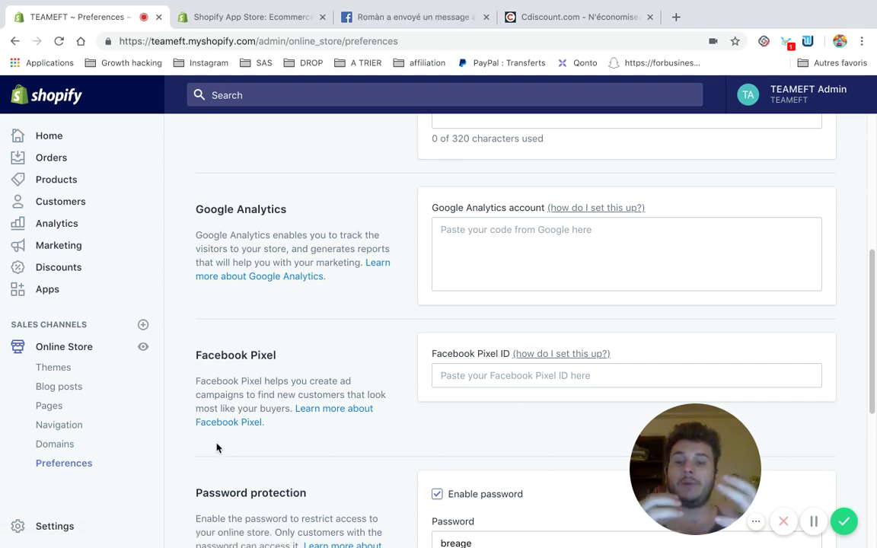
Open the store's General settings and examine the store details, store address, and standards and formats.
click(56, 535)
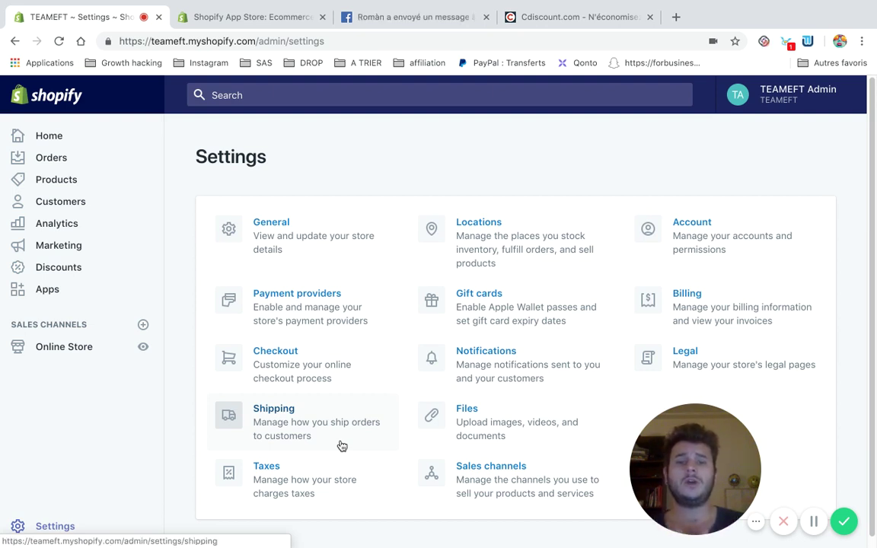
click(256, 228)
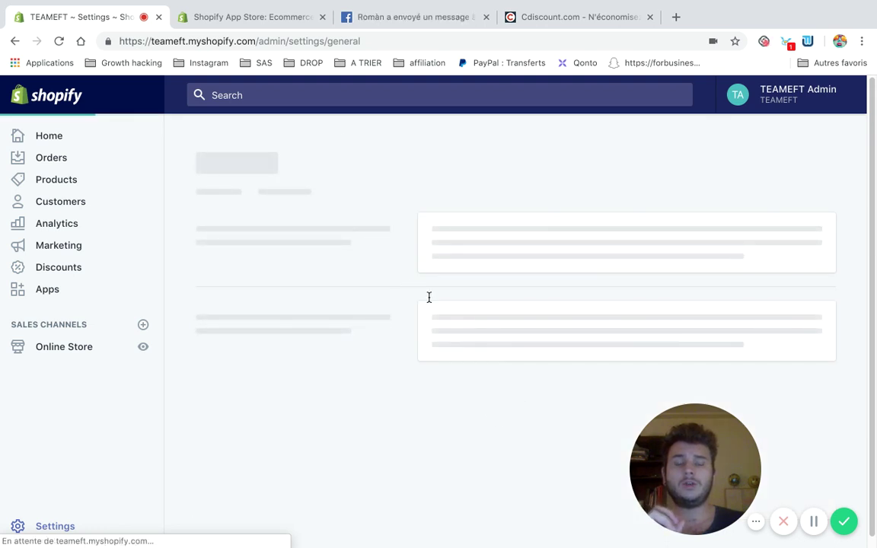
scroll(431, 376, down, 4)
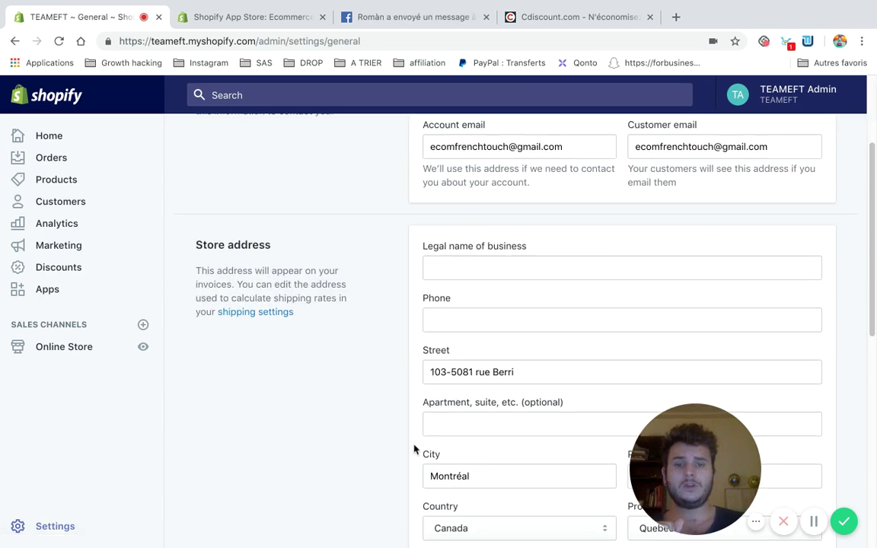
scroll(414, 450, down, 10)
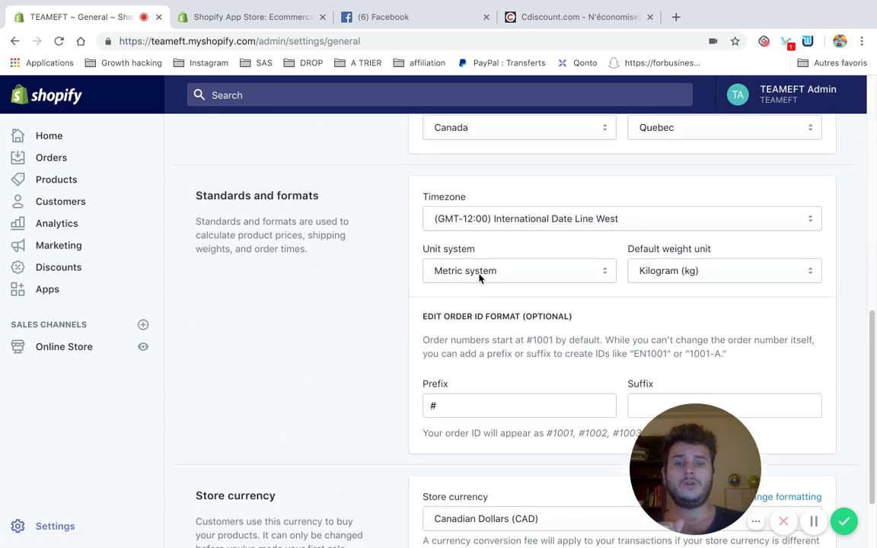
Set the store currency to Euro (EUR) and return to the settings overview.
scroll(476, 381, down, 3)
click(494, 421)
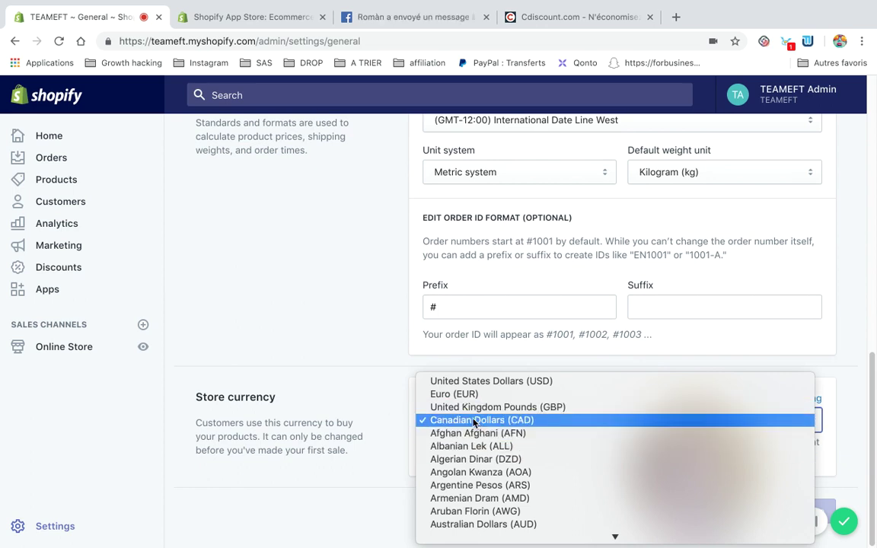
click(443, 395)
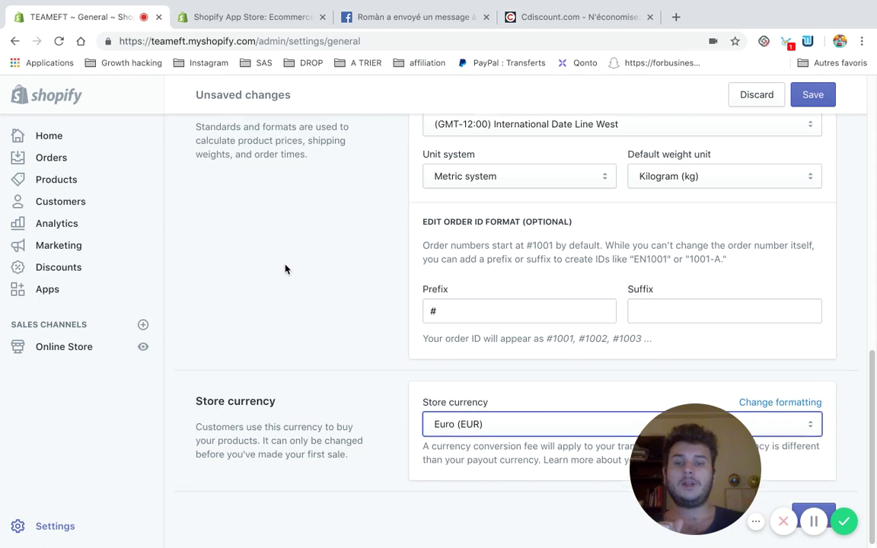
scroll(285, 267, up, 5)
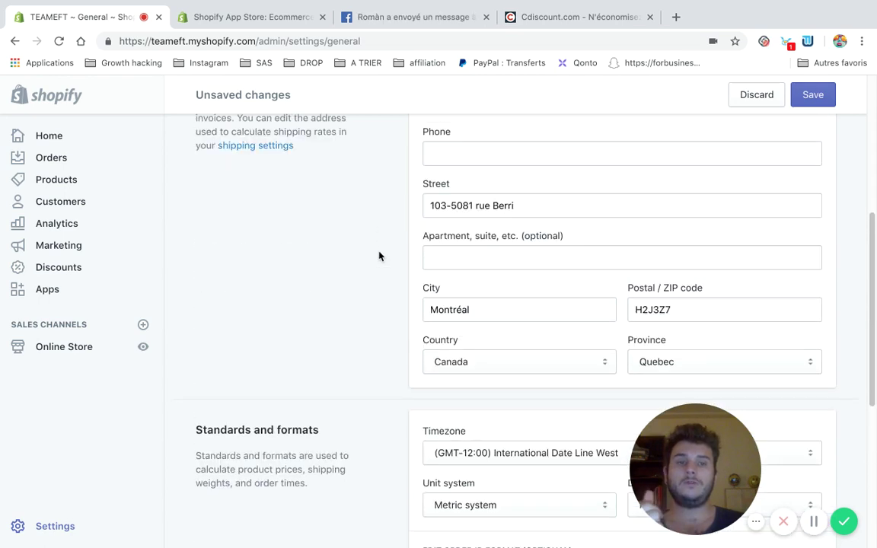
scroll(186, 182, up, 5)
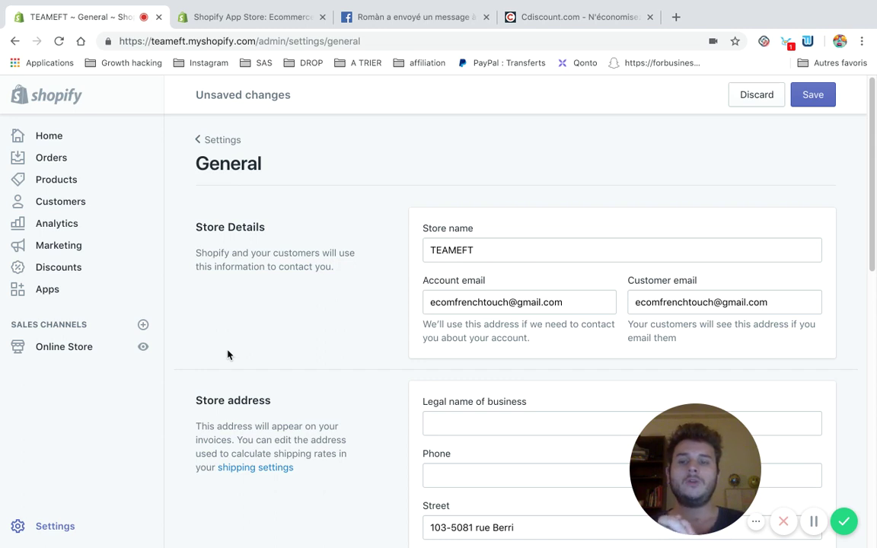
click(212, 140)
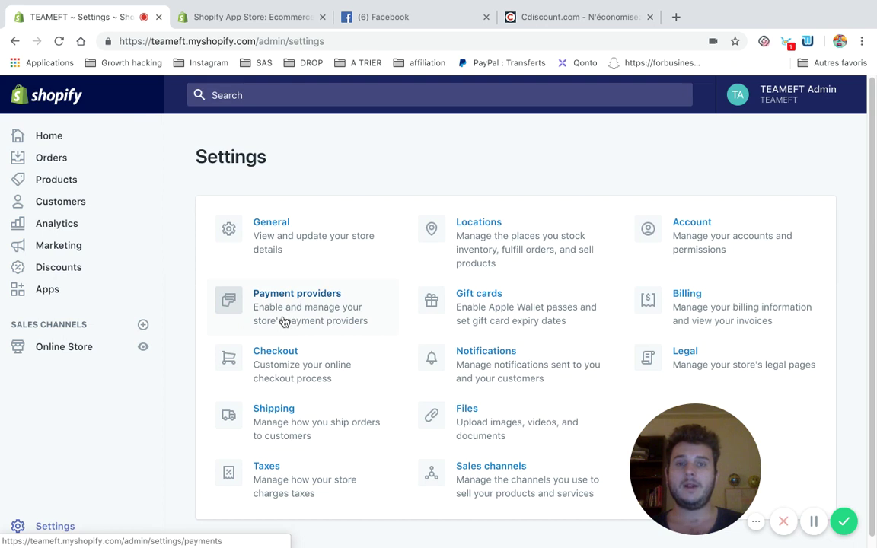
Mark the incoming message notification as read and look over the store settings categories.
scroll(284, 320, down, 1)
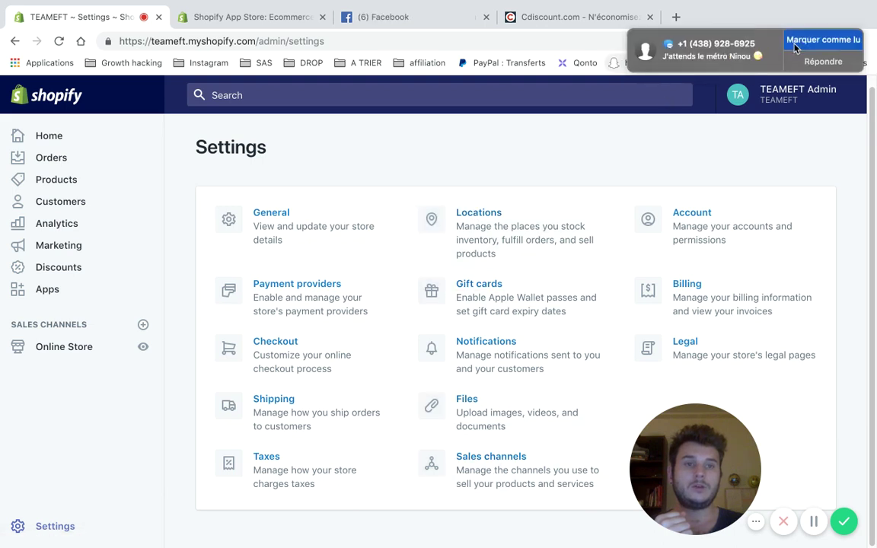
click(796, 43)
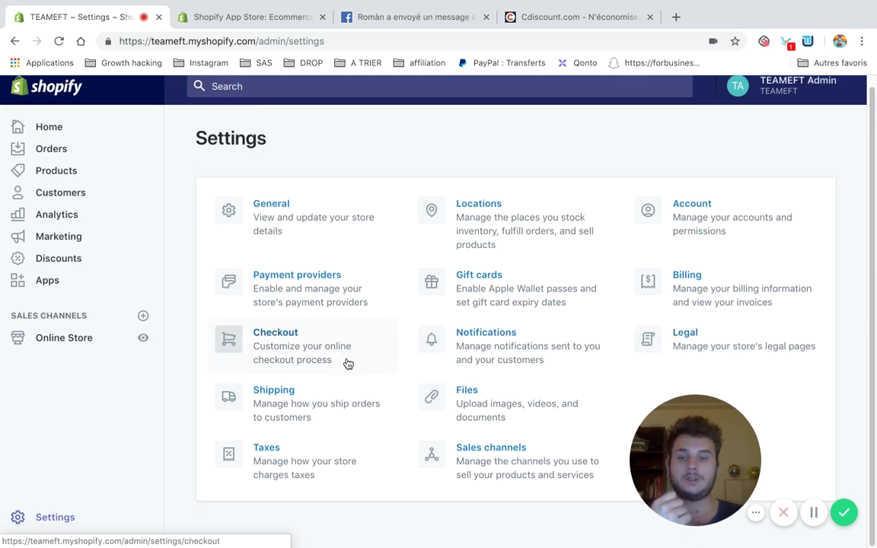
scroll(414, 299, up, 1)
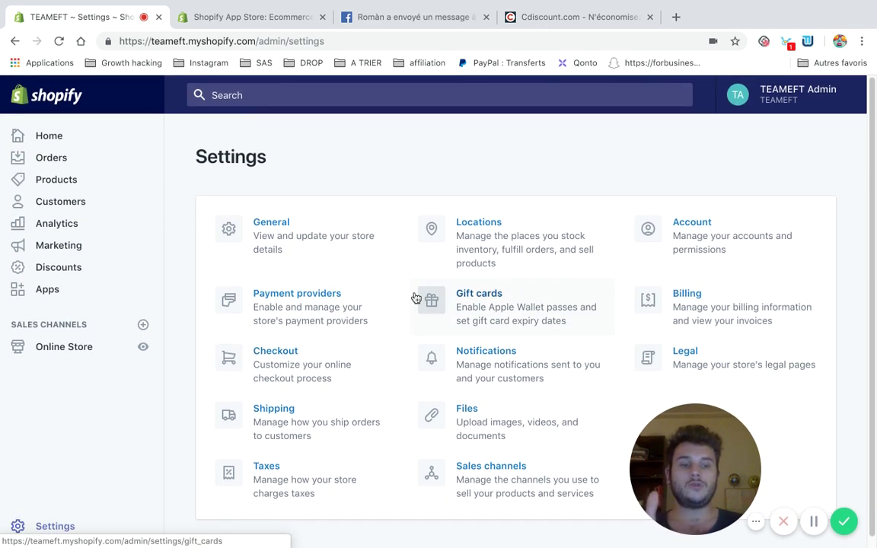